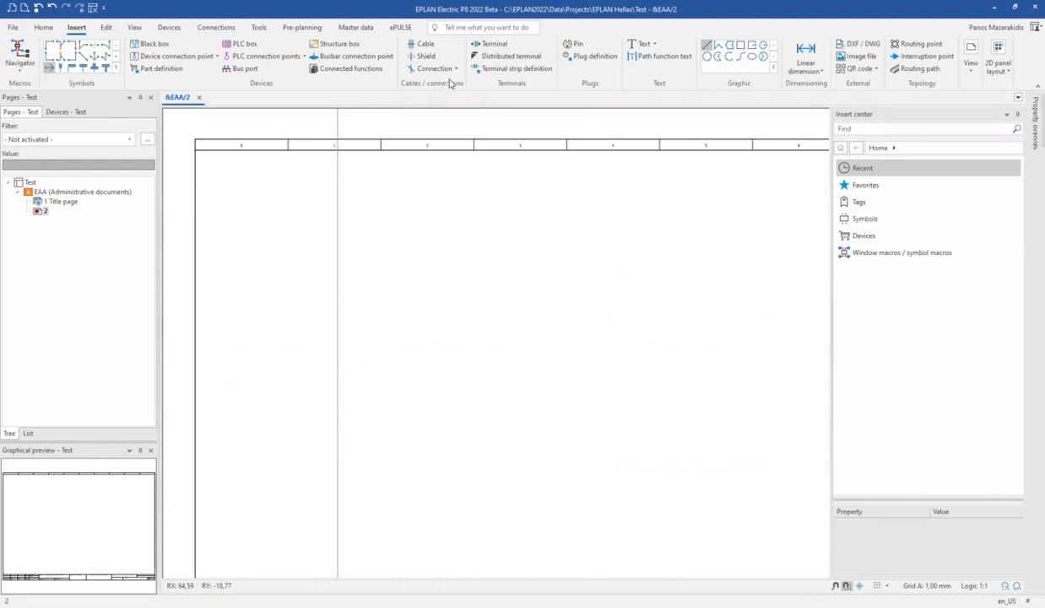
Insert a potential connection point in column 0 near the top of page 2 and name its potential L1.
{"action": "left_click", "coordinate": [455, 70]}
{"action": "left_click", "coordinate": [455, 68]}
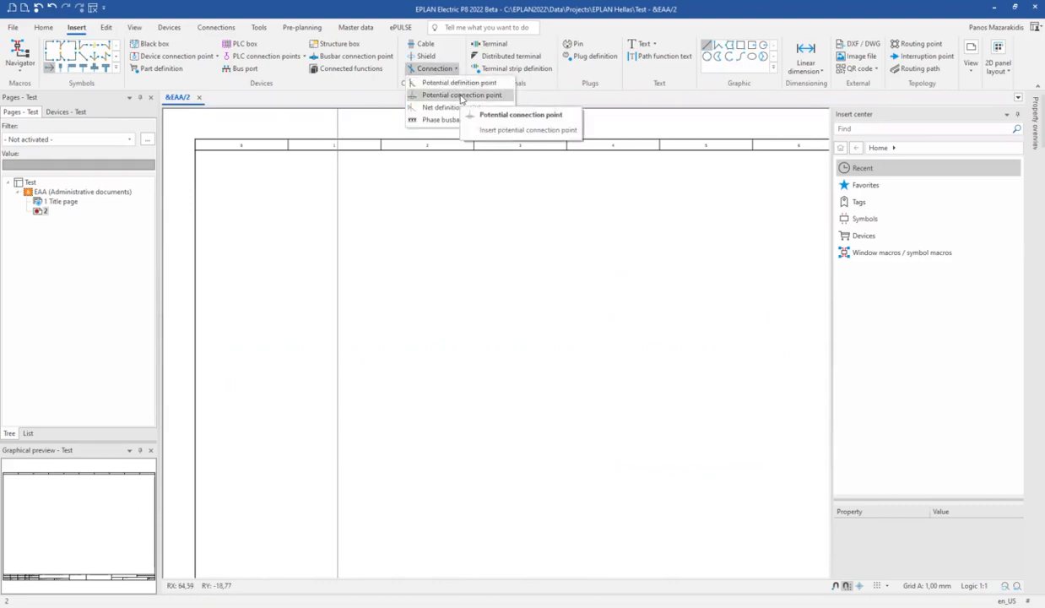
{"action": "left_click", "coordinate": [460, 96]}
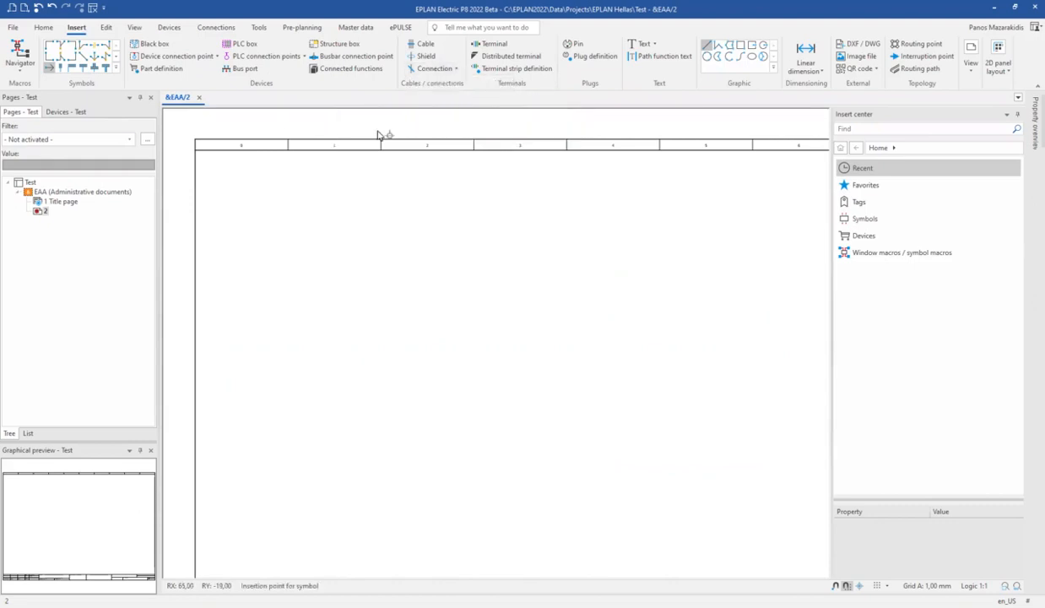
{"action": "left_click", "coordinate": [241, 212]}
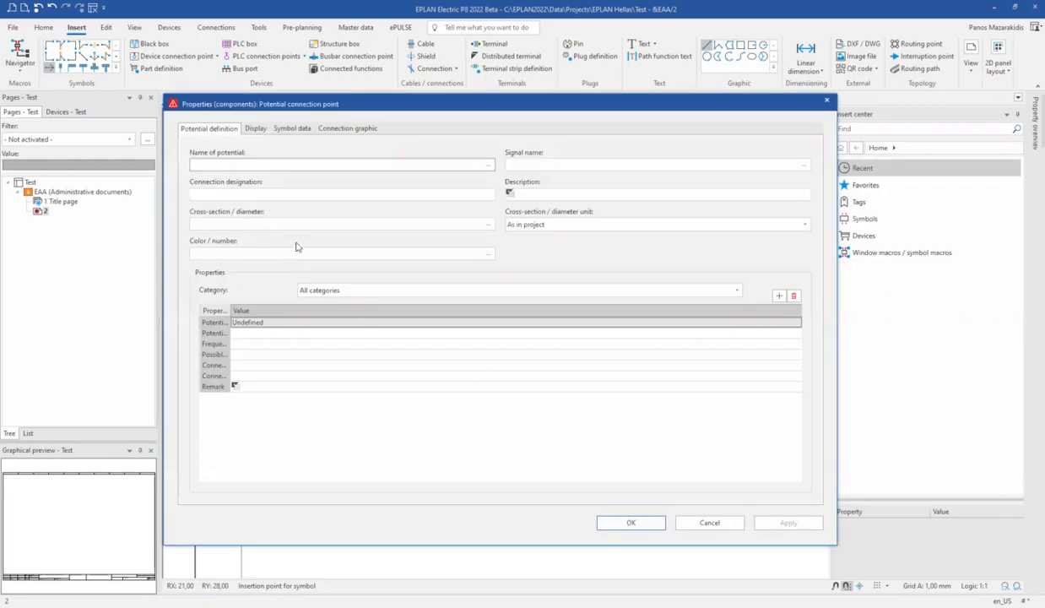
{"action": "key", "text": "Tab"}
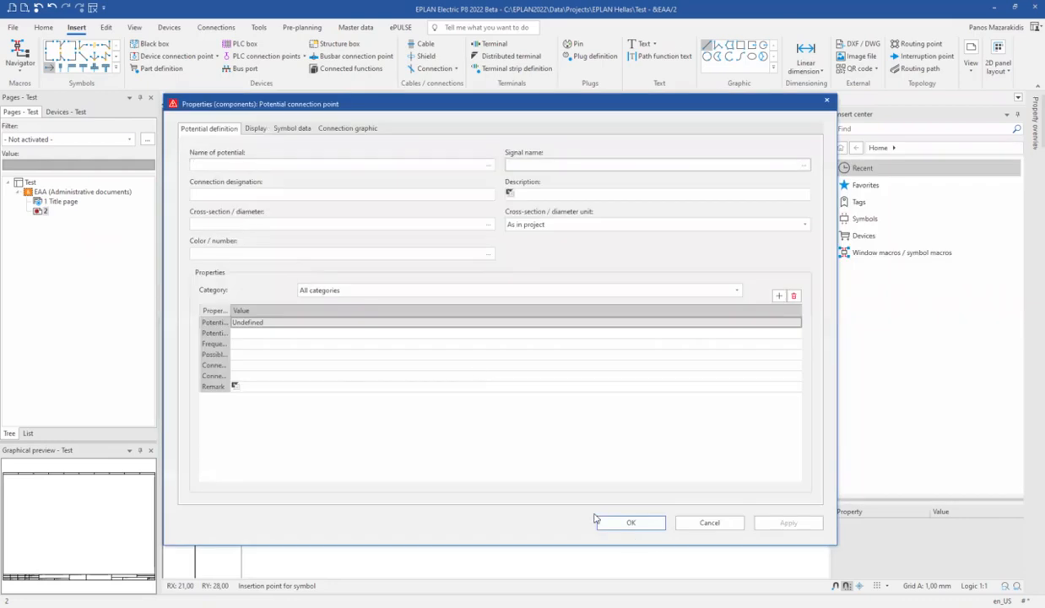
{"action": "type", "text": "L"}
{"action": "left_click", "coordinate": [246, 164]}
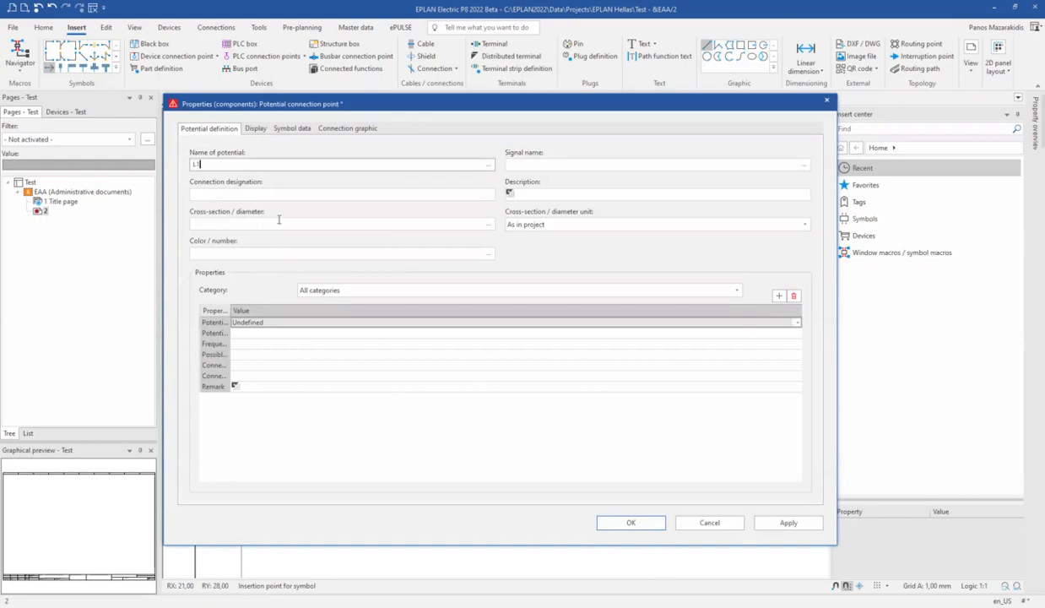
{"action": "left_click", "coordinate": [628, 522]}
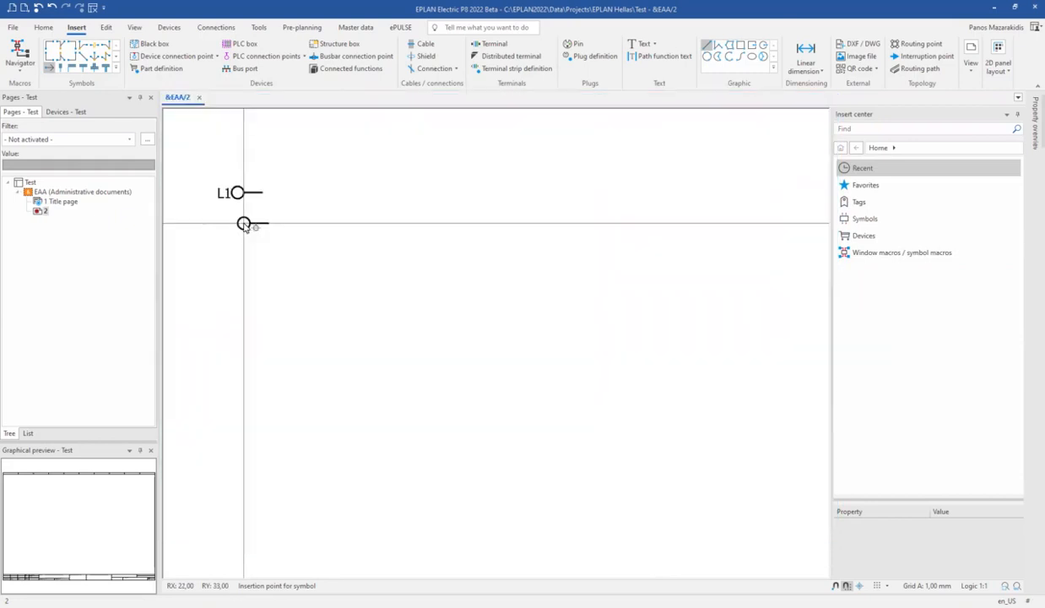
{"action": "scroll", "coordinate": [243, 225], "scroll_direction": "up", "scroll_amount": 4}
{"action": "key", "text": "Escape"}
Duplicate the L1 potential connection point twice, placing the evenly spaced copies straight below it.
{"action": "scroll", "coordinate": [261, 177], "scroll_direction": "down", "scroll_amount": 2}
{"action": "left_click_drag", "start_coordinate": [376, 252], "coordinate": [295, 253]}
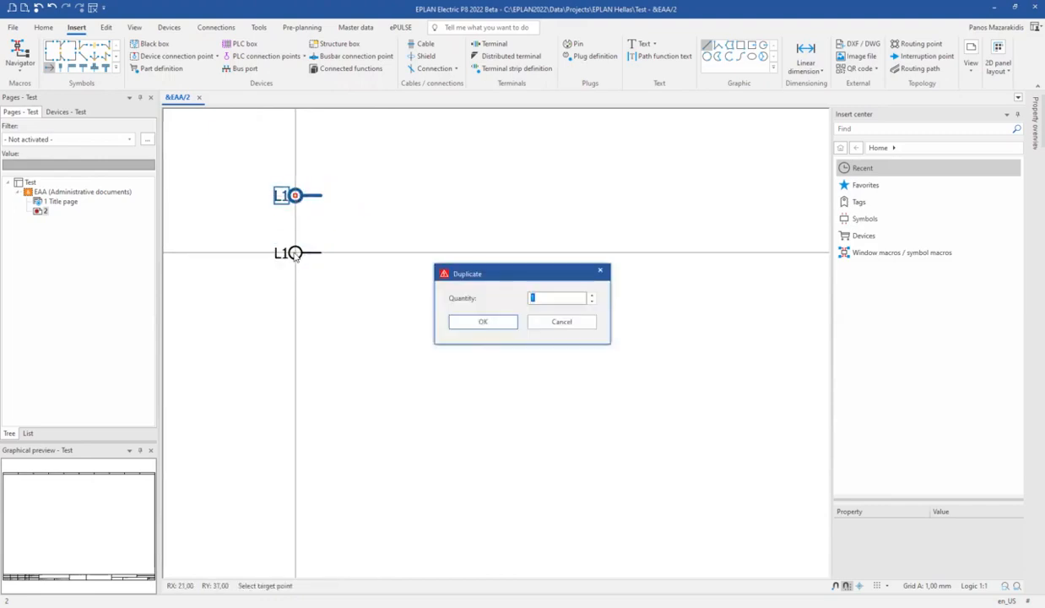
{"action": "left_click", "coordinate": [482, 322]}
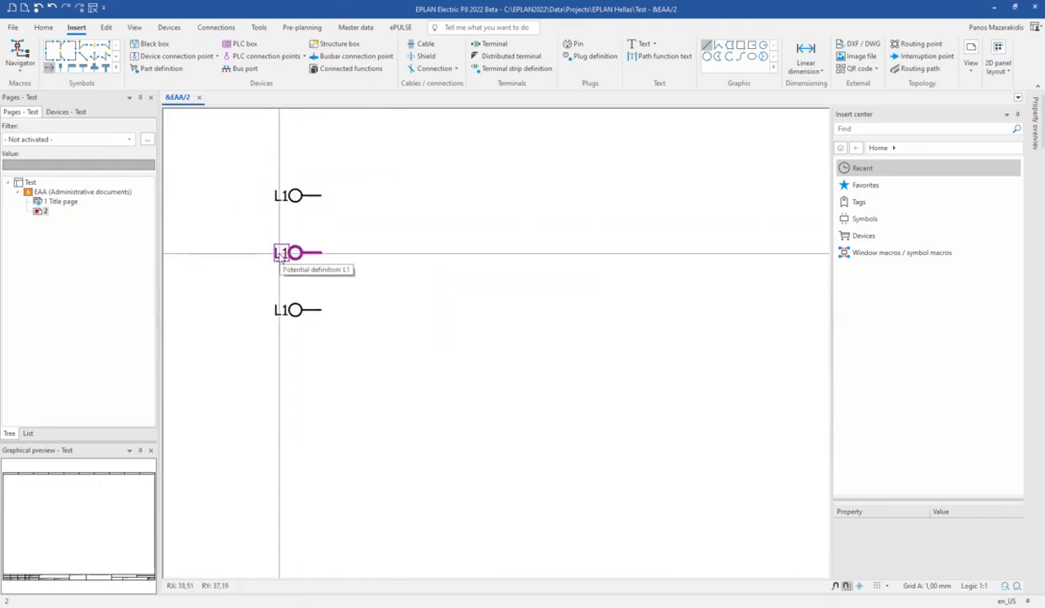
Rename the potential of the middle connection point to L2.
{"action": "left_click", "coordinate": [282, 255]}
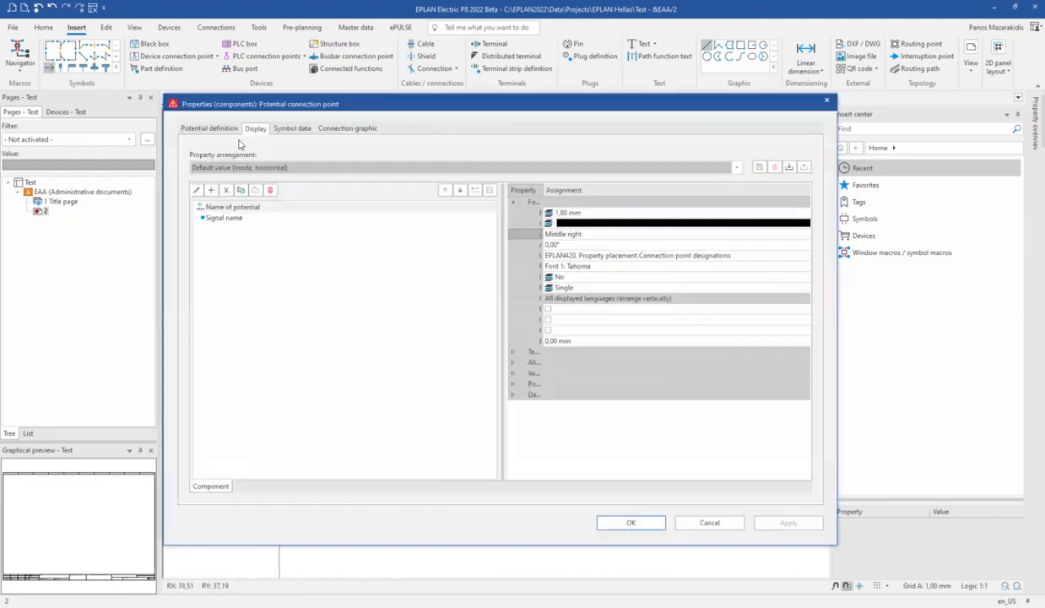
{"action": "left_click", "coordinate": [212, 127]}
{"action": "left_click_drag", "start_coordinate": [202, 164], "coordinate": [197, 164]}
{"action": "type", "text": "2"}
{"action": "left_click", "coordinate": [630, 522]}
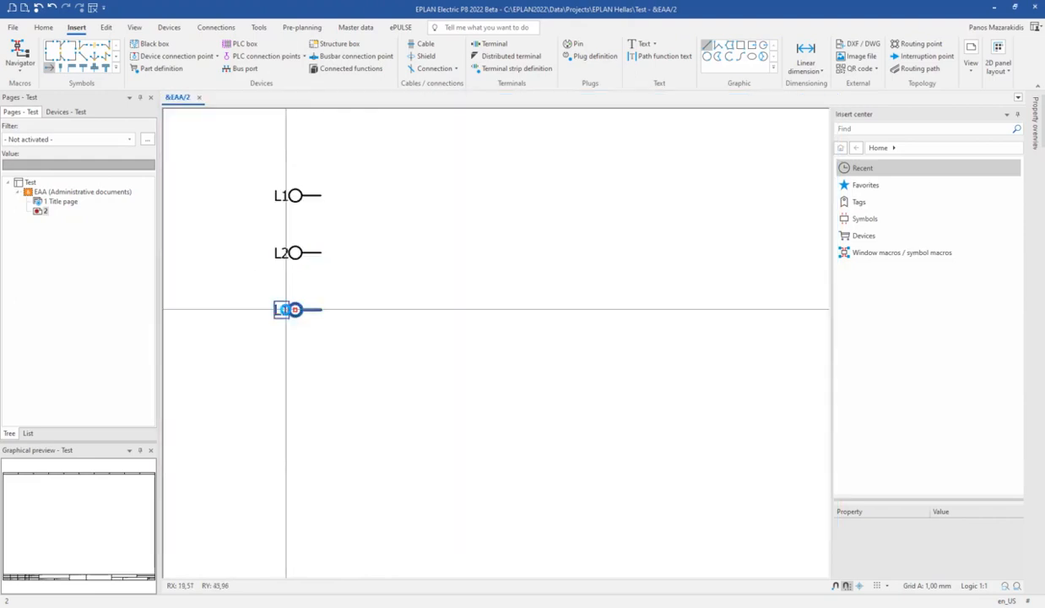
Rename the potential of the lowest connection point to L3.
{"action": "left_click", "coordinate": [286, 309]}
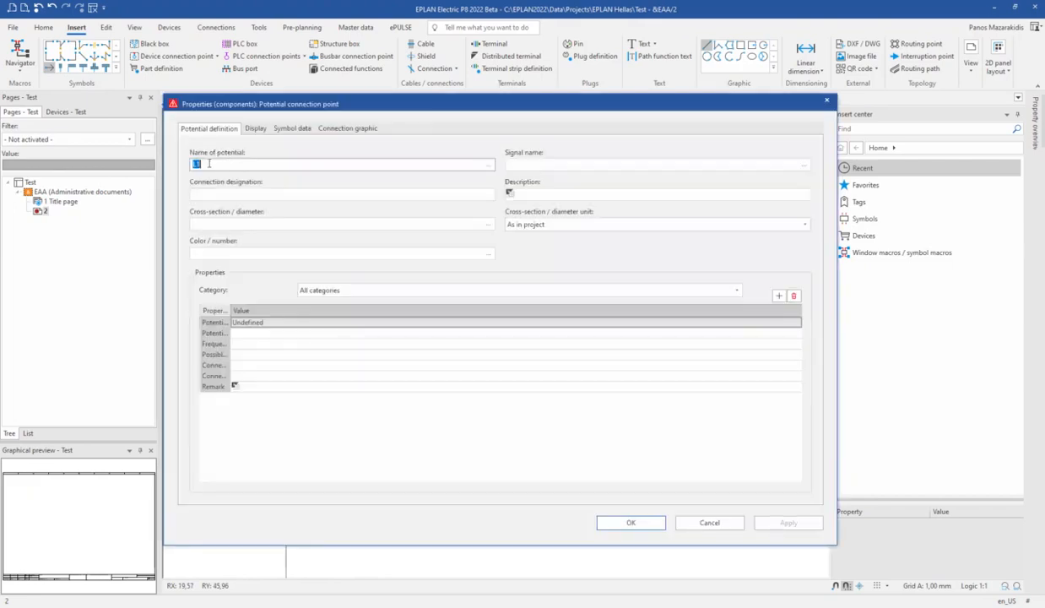
{"action": "left_click", "coordinate": [629, 524]}
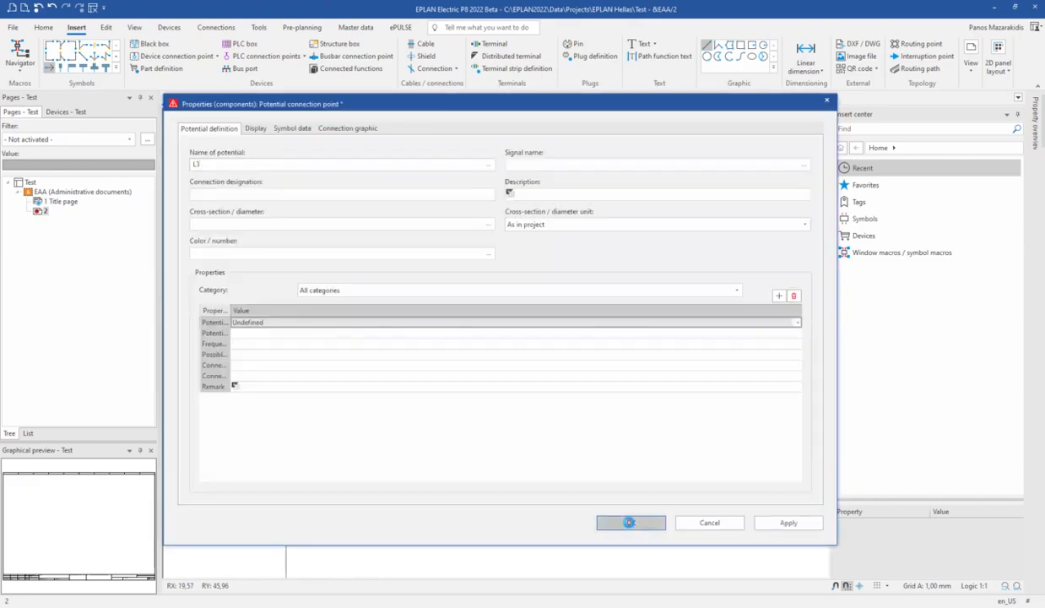
{"action": "key", "text": "Escape"}
Place interruption points at the far end of column 2, aligned with L1, L2 and L3, to end the three supply lines.
{"action": "scroll", "coordinate": [403, 301], "scroll_direction": "down", "scroll_amount": 3}
{"action": "middle_click_drag", "start_coordinate": [465, 315], "coordinate": [366, 288]}
{"action": "scroll", "coordinate": [365, 293], "scroll_direction": "down", "scroll_amount": 1}
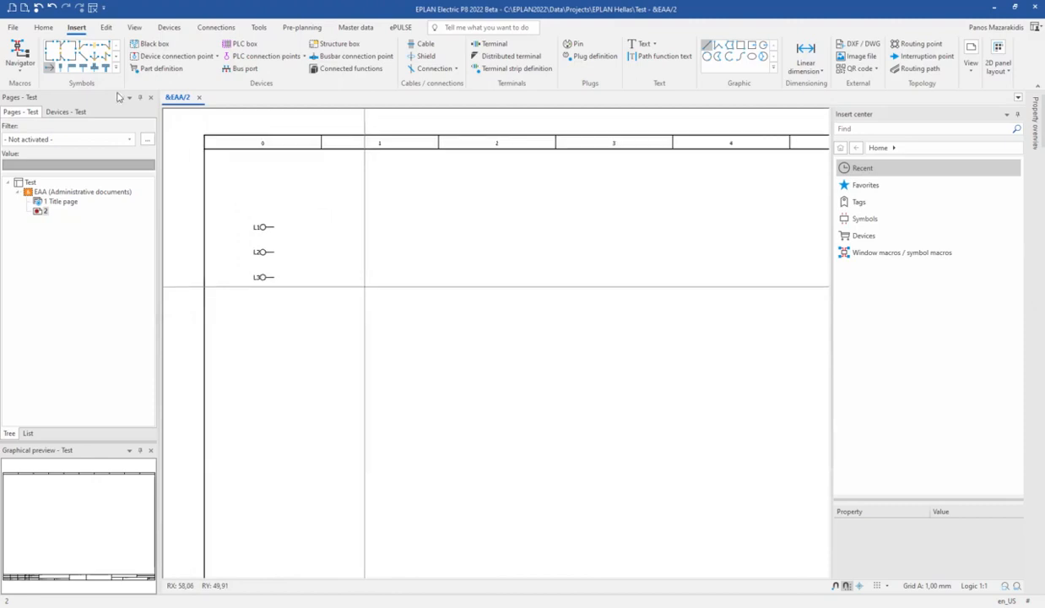
{"action": "left_click", "coordinate": [50, 68]}
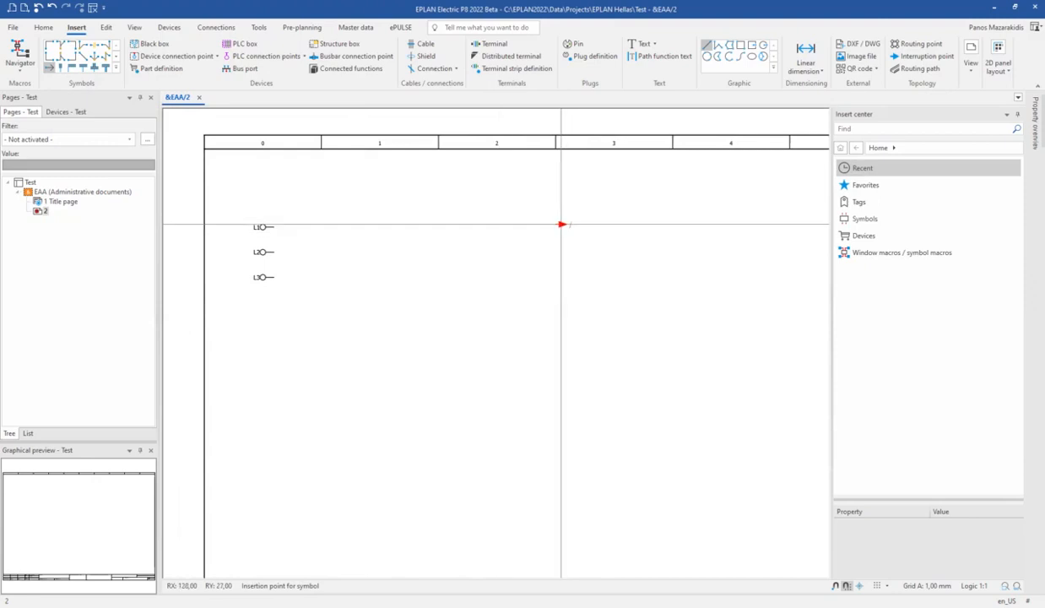
{"action": "left_click_drag", "start_coordinate": [553, 228], "coordinate": [553, 287]}
{"action": "key", "text": "Escape"}
Pick the three-pole NO contact SL3 from the IEC_symbol electrical engineering symbols for coils, contacts, and protective circuits.
{"action": "middle_click_drag", "start_coordinate": [553, 313], "coordinate": [566, 284]}
{"action": "scroll", "coordinate": [591, 287], "scroll_direction": "down", "scroll_amount": 1}
{"action": "left_click", "coordinate": [861, 223]}
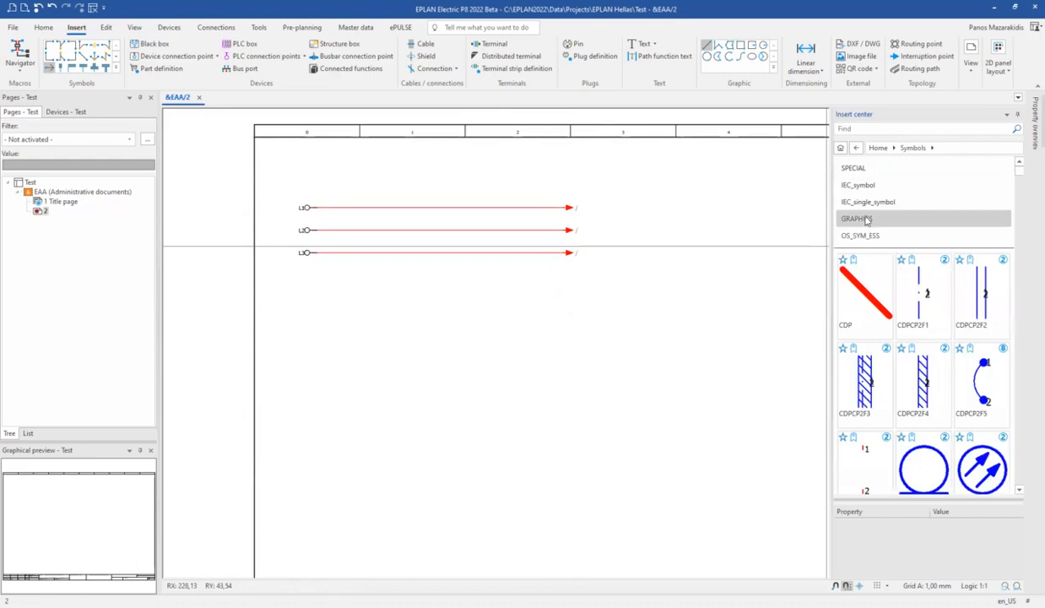
{"action": "left_click", "coordinate": [862, 187]}
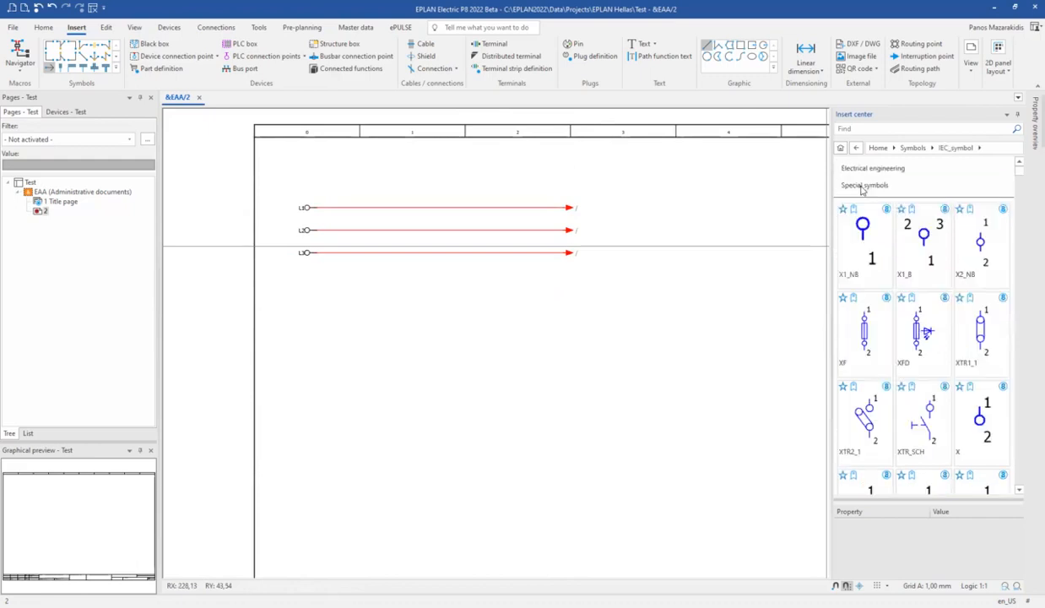
{"action": "left_click", "coordinate": [864, 170]}
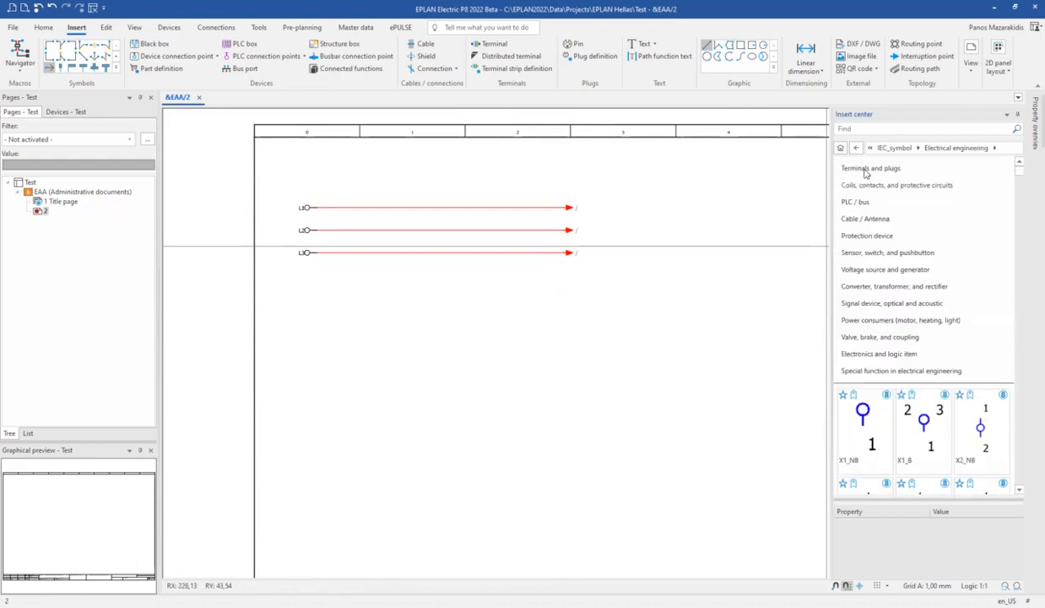
{"action": "left_click", "coordinate": [865, 188]}
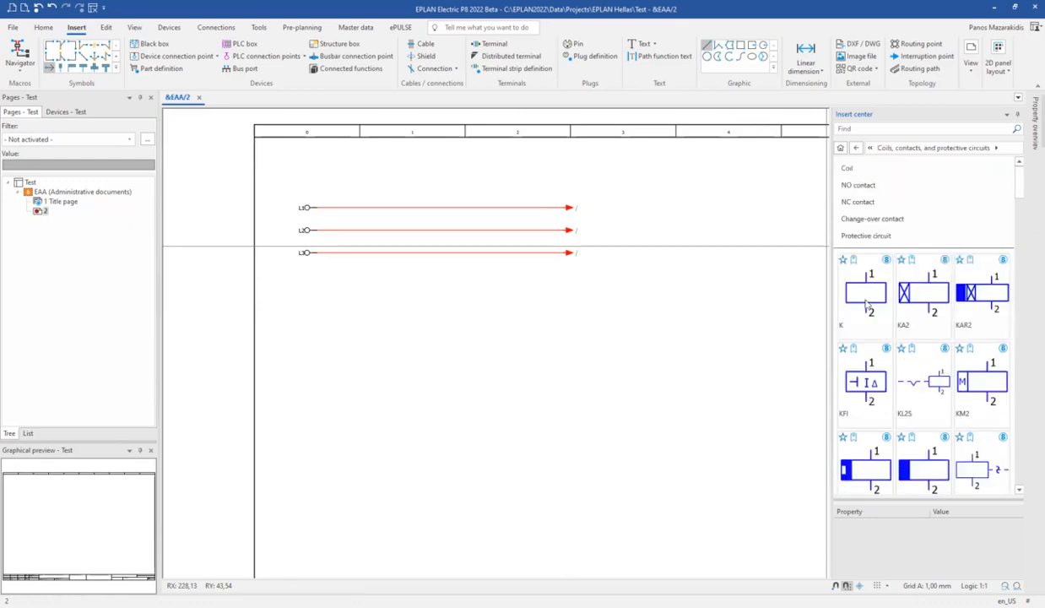
{"action": "scroll", "coordinate": [869, 312], "scroll_direction": "down", "scroll_amount": 6}
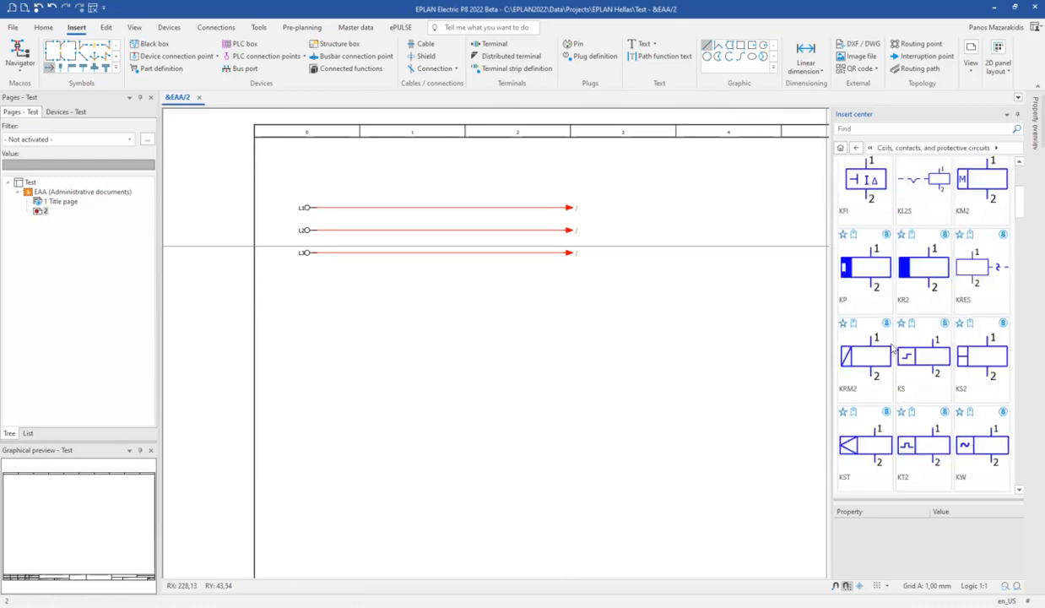
{"action": "scroll", "coordinate": [891, 346], "scroll_direction": "down", "scroll_amount": 5}
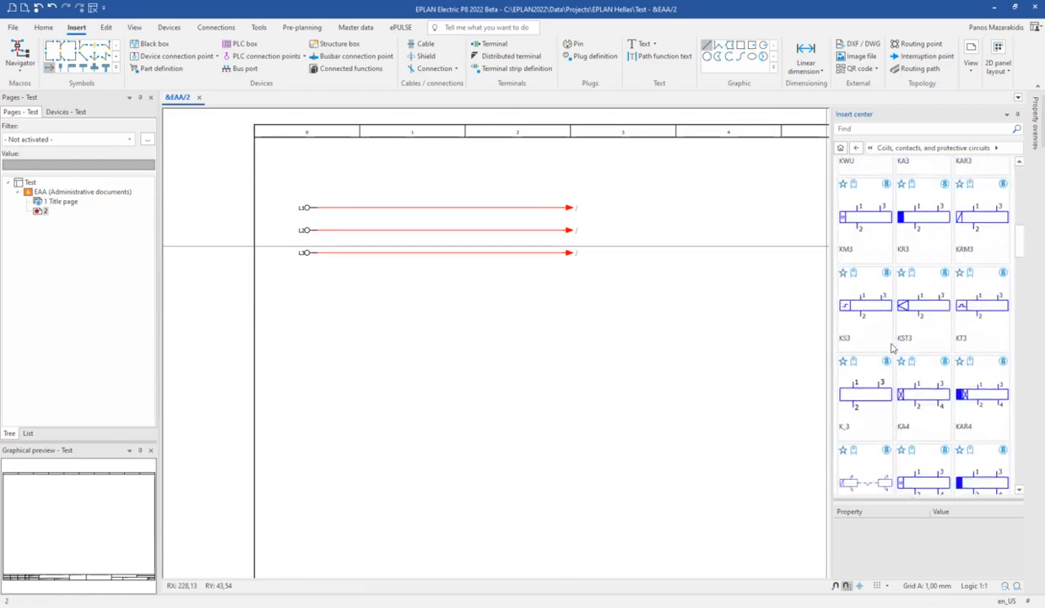
{"action": "scroll", "coordinate": [891, 347], "scroll_direction": "down", "scroll_amount": 6}
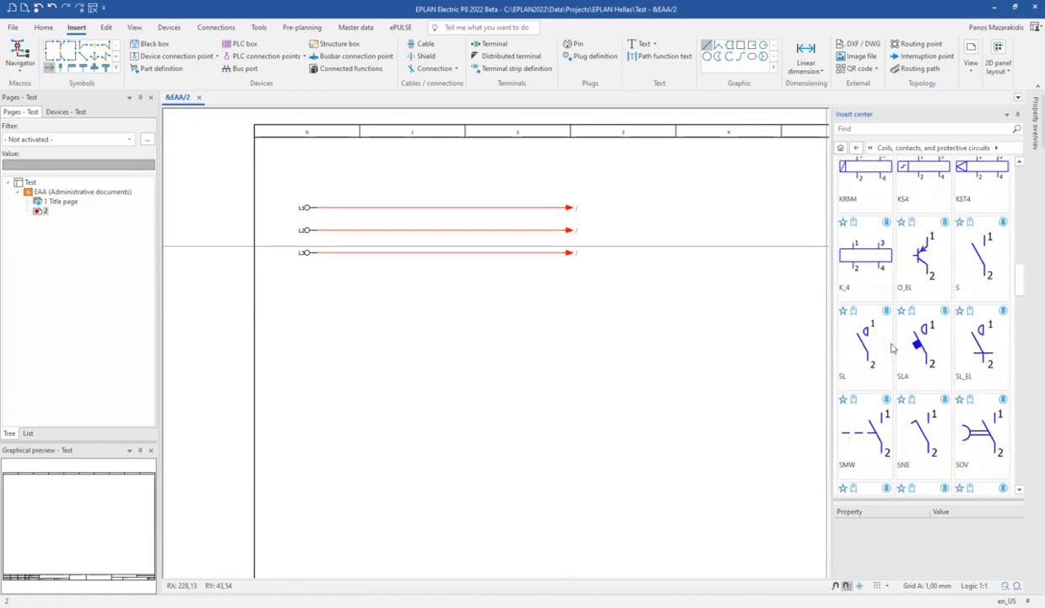
{"action": "scroll", "coordinate": [891, 346], "scroll_direction": "down", "scroll_amount": 5}
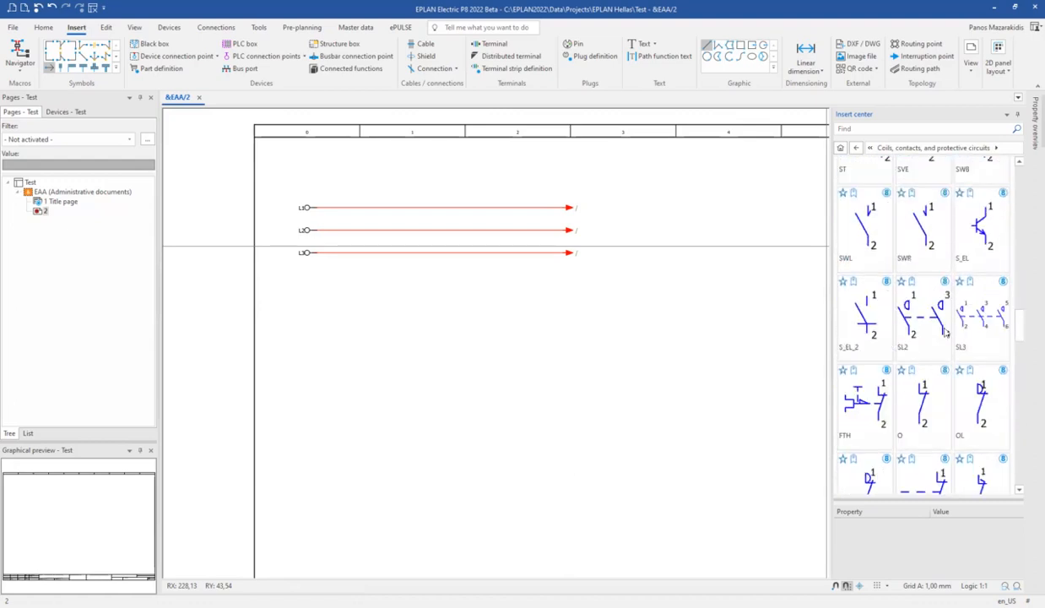
{"action": "left_click", "coordinate": [984, 325]}
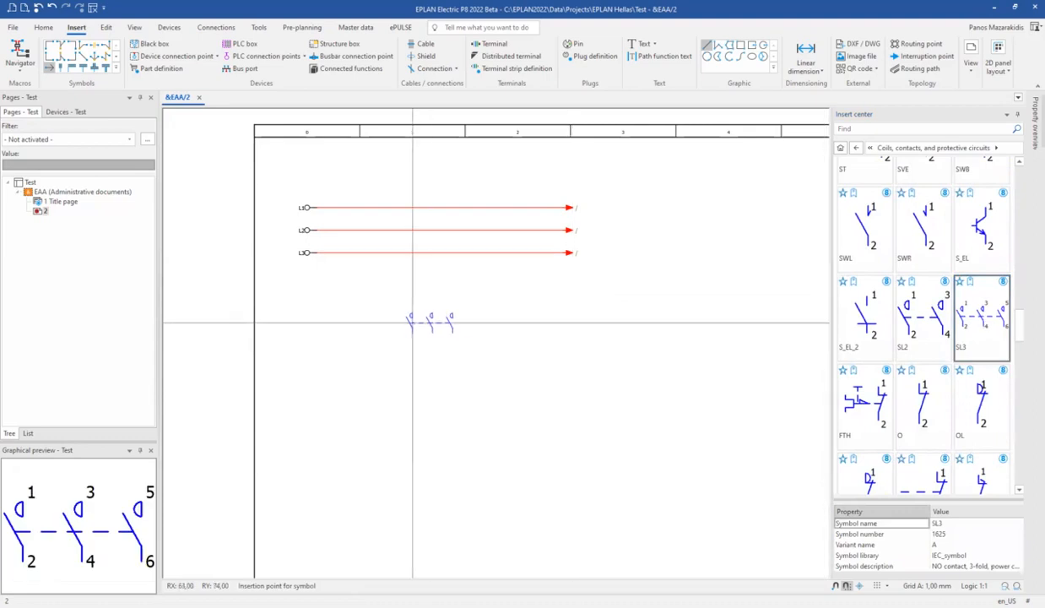
Place the three-pole contact below the L3 line in column 1 with the displayed device tag -Q1.
{"action": "left_click", "coordinate": [411, 322]}
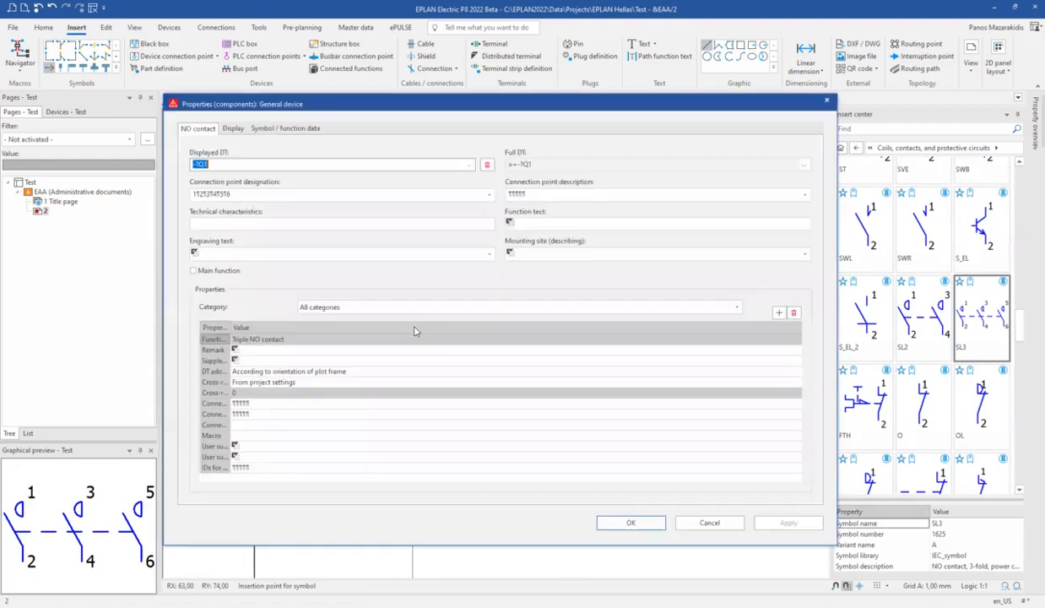
{"action": "left_click", "coordinate": [199, 164]}
{"action": "key", "text": "BackSpace"}
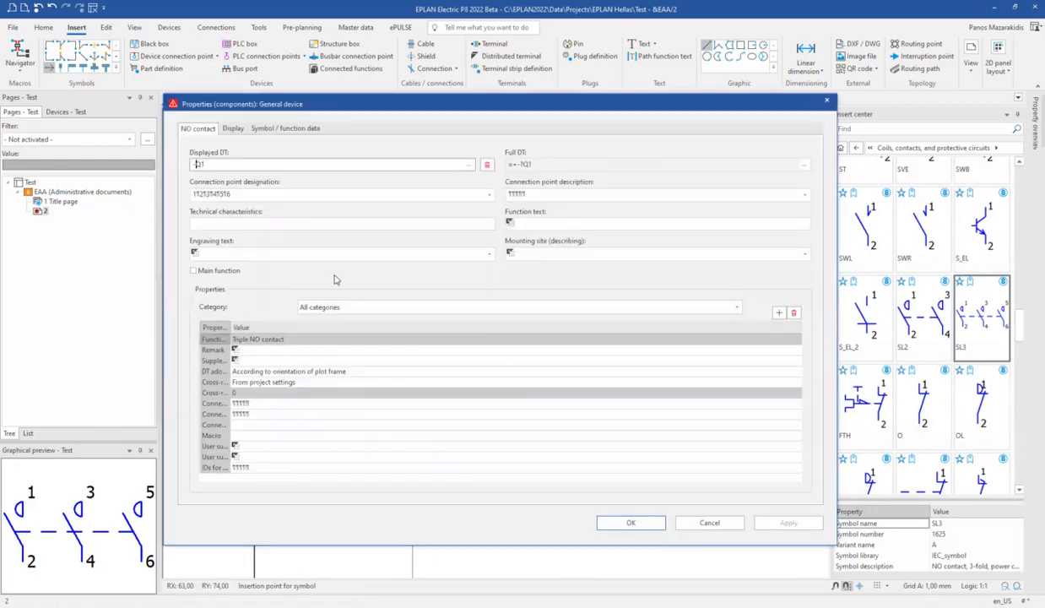
{"action": "left_click", "coordinate": [631, 523]}
Insert T-nodes on the L1, L2 and L3 lines to connect them down to contacts 1, 3 and 5 of -Q1.
{"action": "scroll", "coordinate": [428, 394], "scroll_direction": "down", "scroll_amount": 1}
{"action": "middle_click_drag", "start_coordinate": [428, 395], "coordinate": [415, 352]}
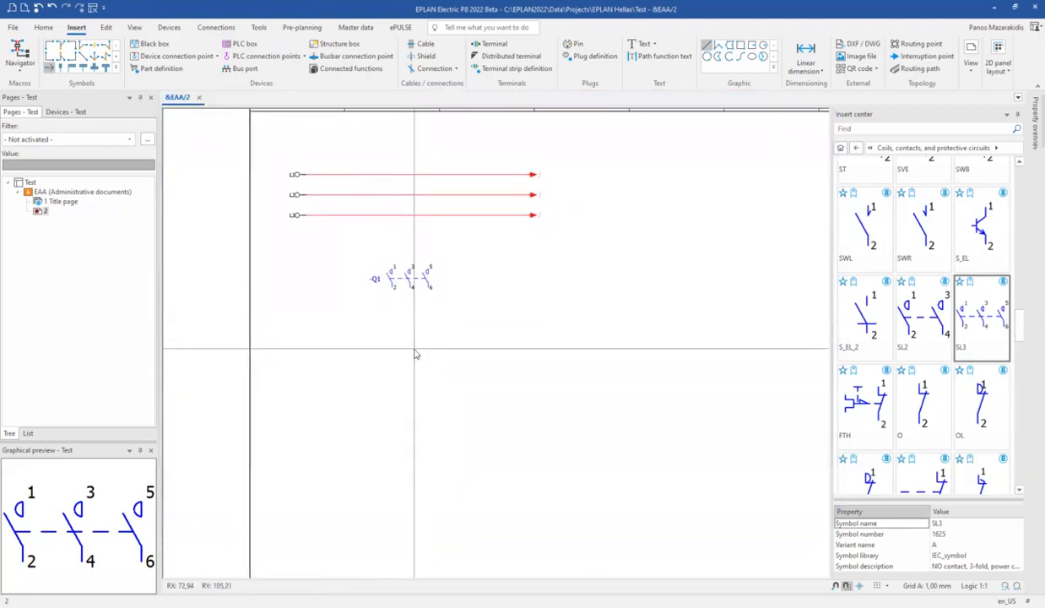
{"action": "left_click", "coordinate": [62, 47]}
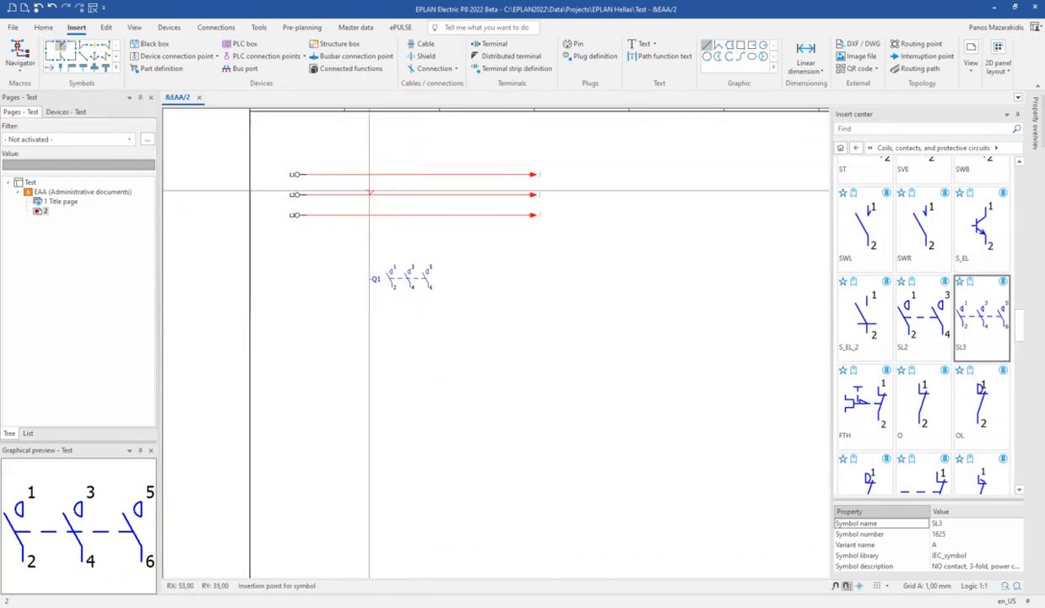
{"action": "left_click_drag", "start_coordinate": [392, 174], "coordinate": [451, 243]}
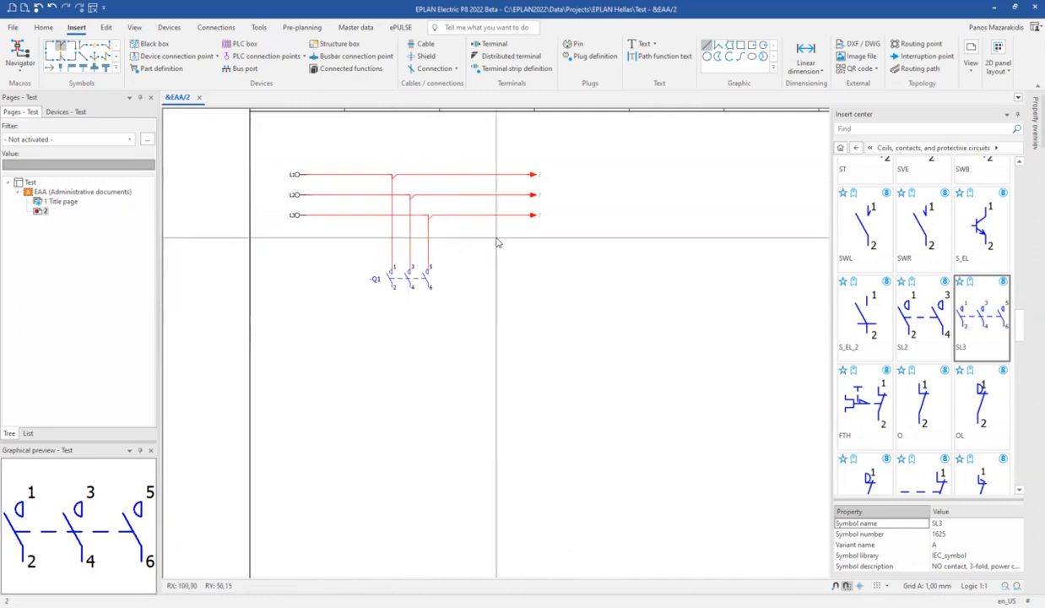
Place the three-pole fuse circuit-breaker FTR3 from the IEC_symbol protection device symbols below -Q1, aligned with contacts 2, 4 and 6.
{"action": "left_click", "coordinate": [856, 149]}
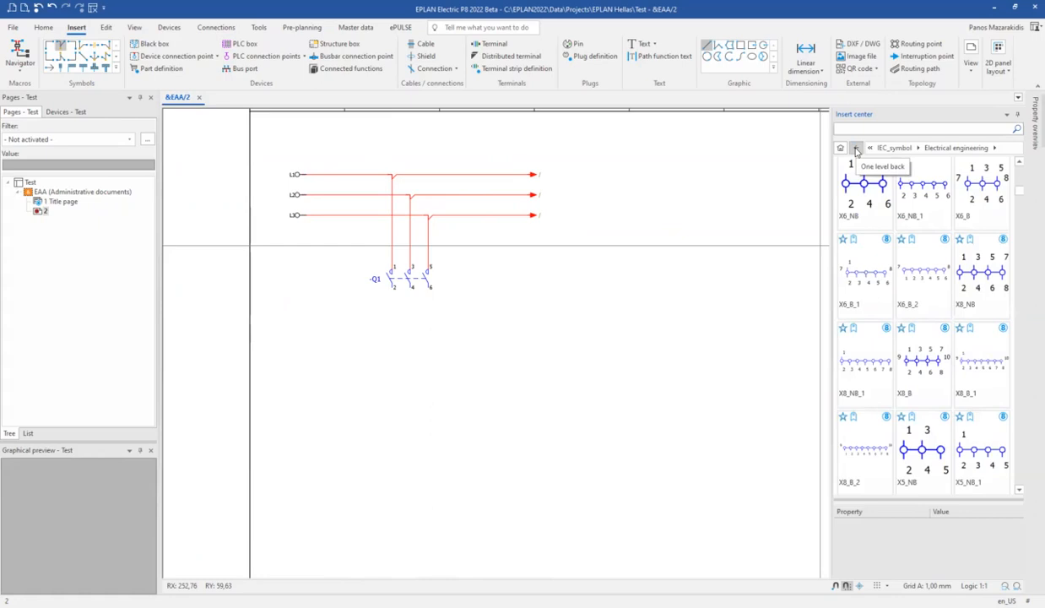
{"action": "left_click", "coordinate": [855, 149]}
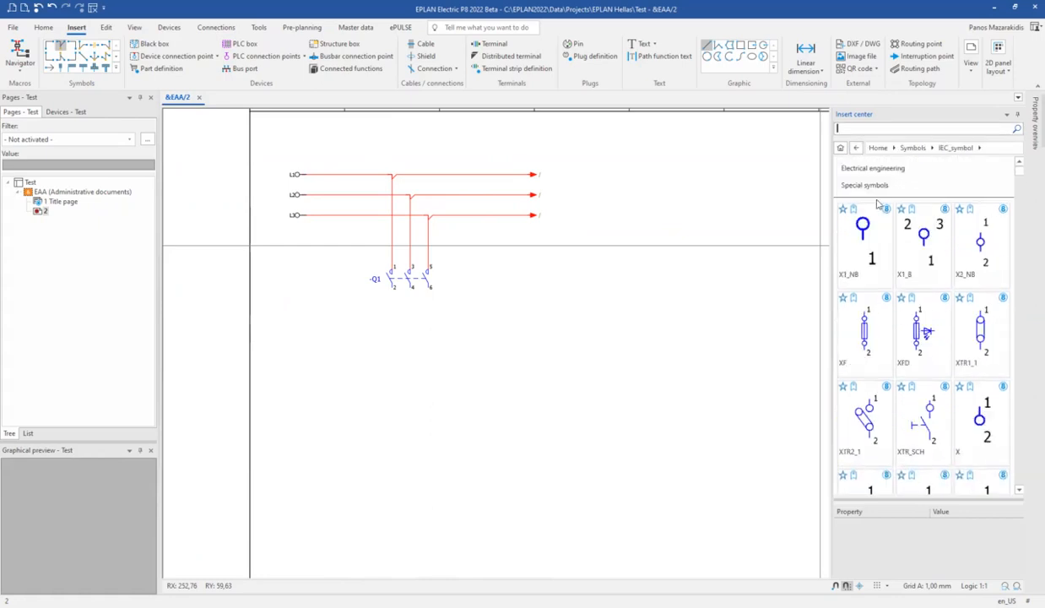
{"action": "left_click", "coordinate": [877, 169]}
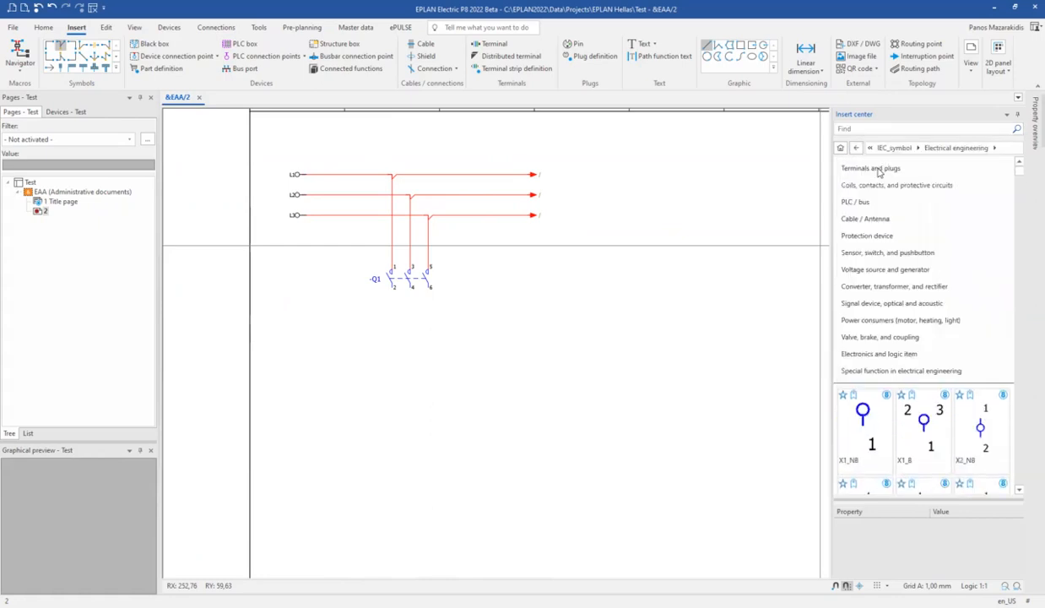
{"action": "left_click", "coordinate": [872, 235]}
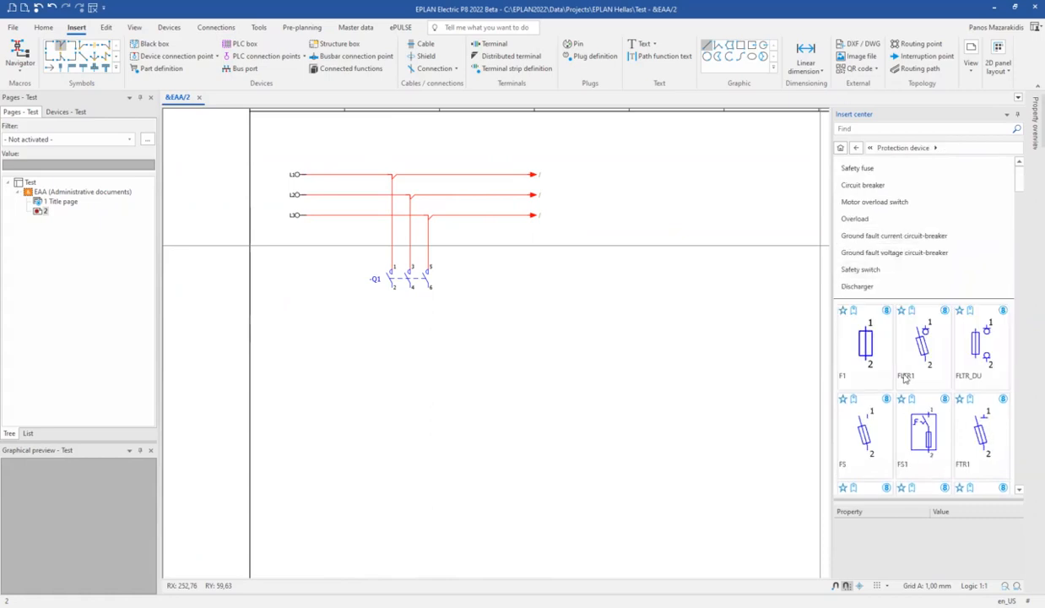
{"action": "scroll", "coordinate": [905, 379], "scroll_direction": "down", "scroll_amount": 6}
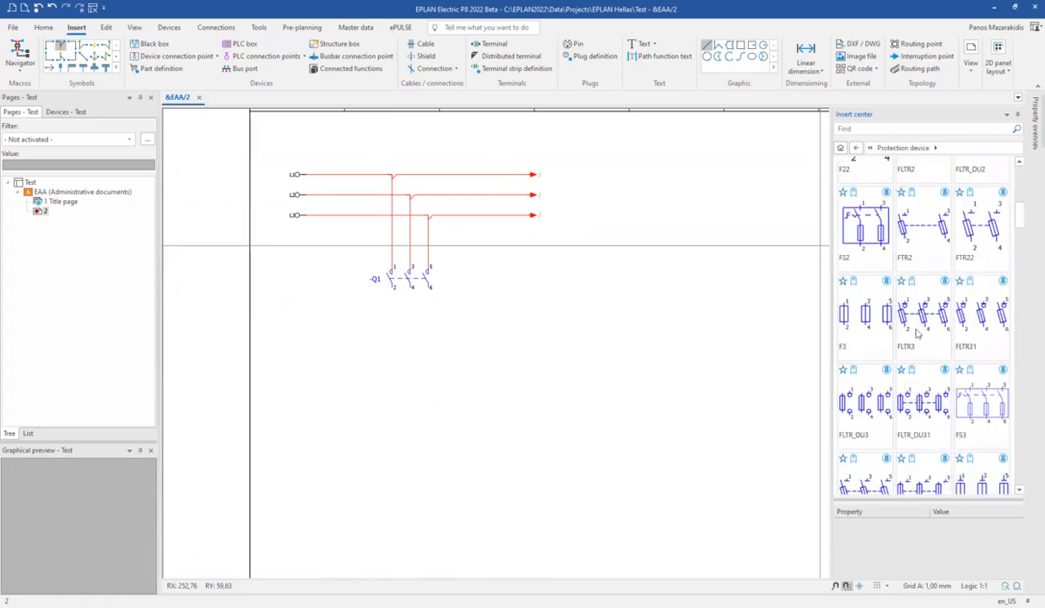
{"action": "scroll", "coordinate": [888, 319], "scroll_direction": "down", "scroll_amount": 1}
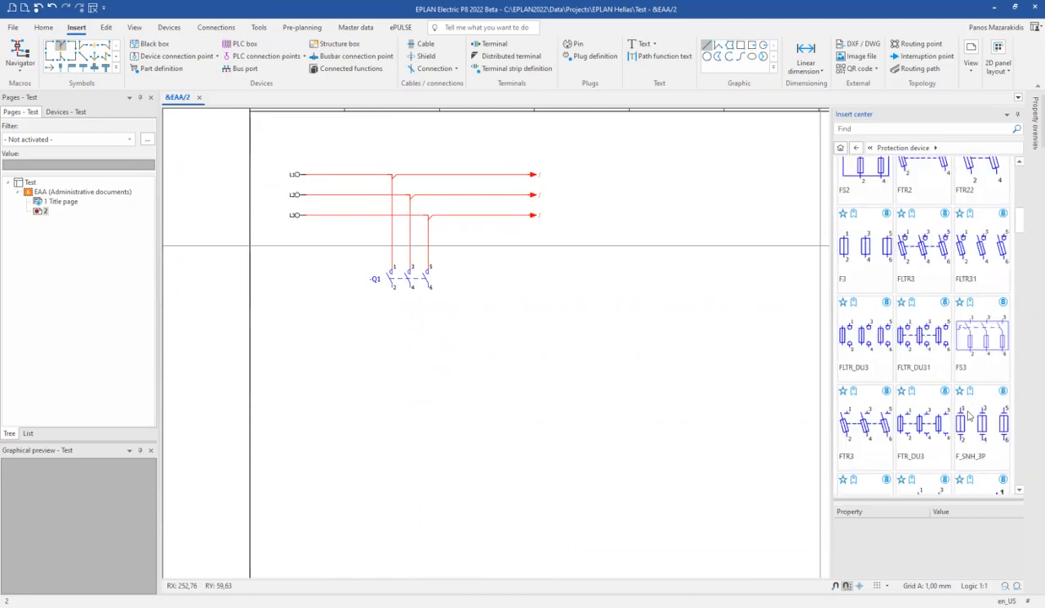
{"action": "left_click", "coordinate": [839, 411]}
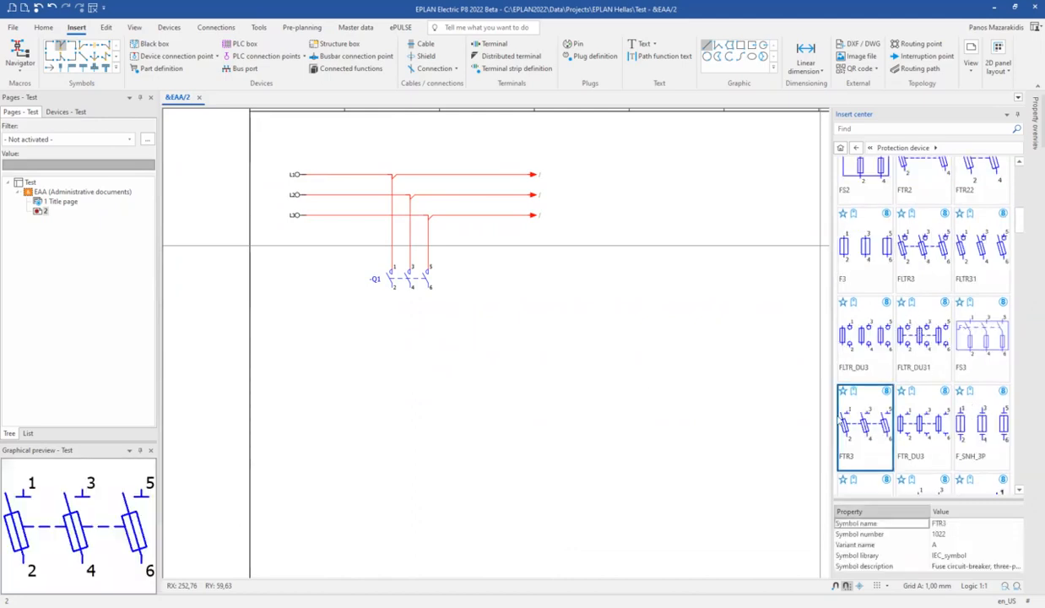
{"action": "double_click", "coordinate": [852, 418]}
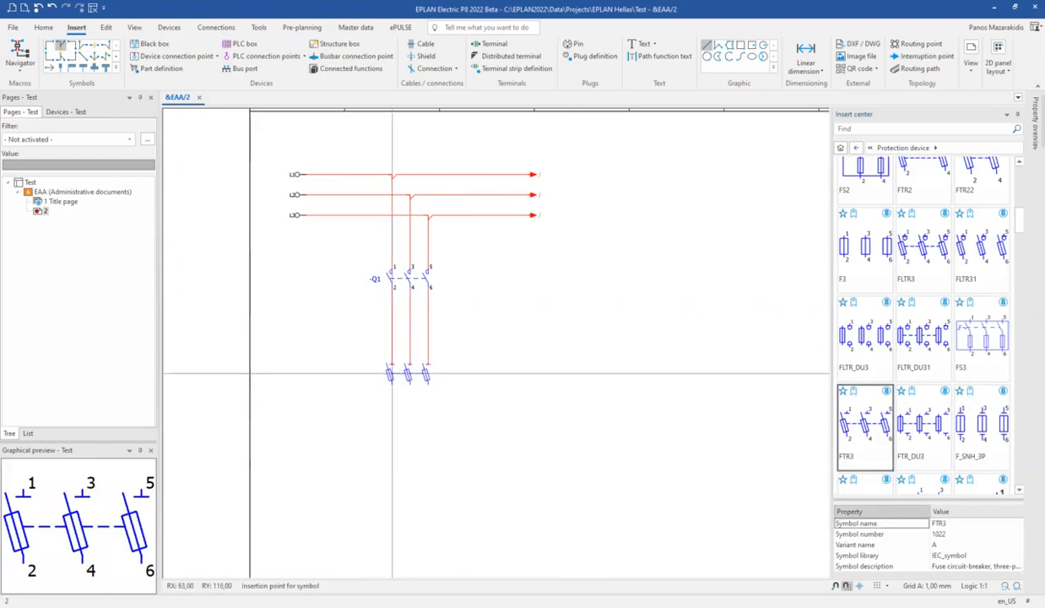
{"action": "left_click", "coordinate": [391, 373]}
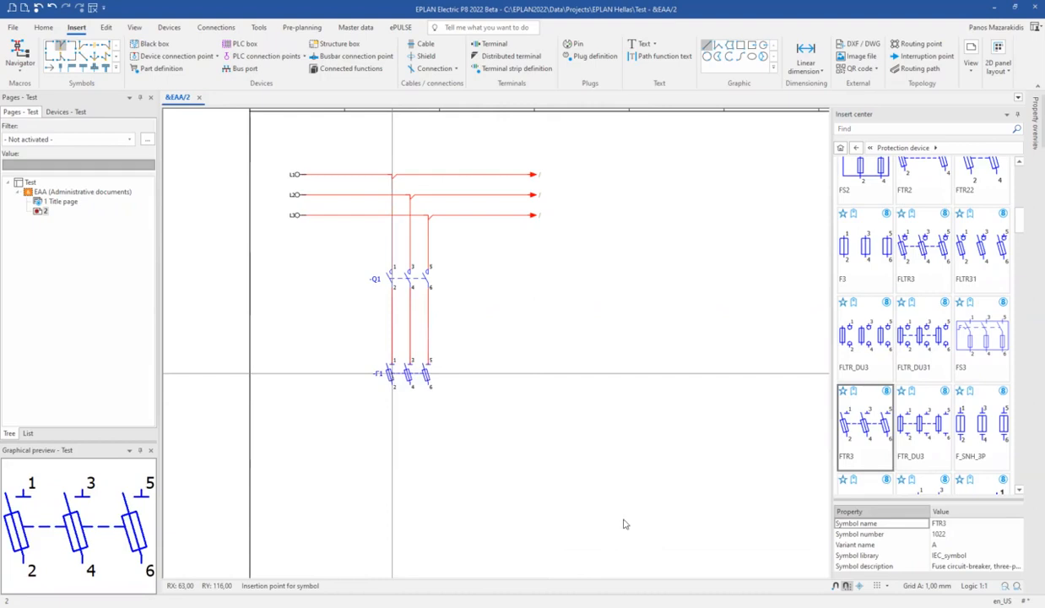
Place the three-phase asynchronous motor M3 from the power consumer symbols below the fuse circuit-breaker, aligned with its three outgoing lines.
{"action": "left_click", "coordinate": [856, 150]}
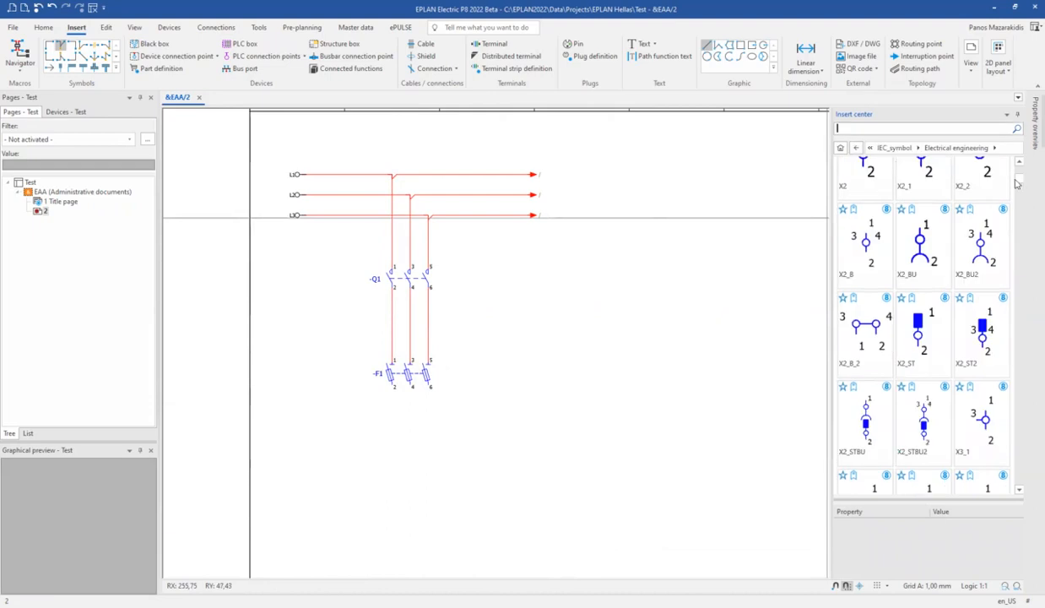
{"action": "left_click", "coordinate": [994, 147]}
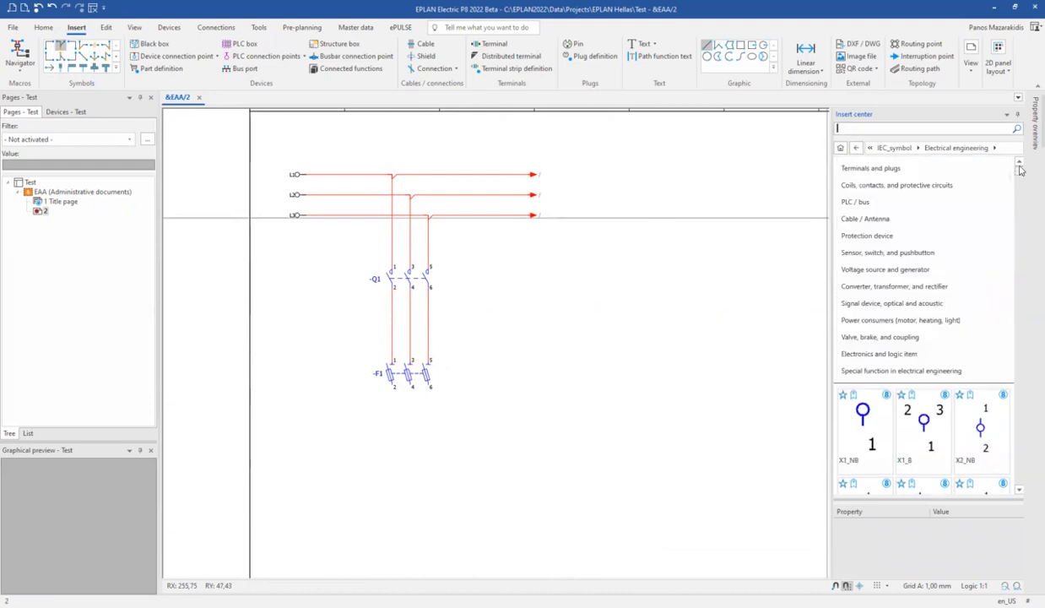
{"action": "left_click", "coordinate": [874, 321]}
{"action": "scroll", "coordinate": [917, 358], "scroll_direction": "down", "scroll_amount": 5}
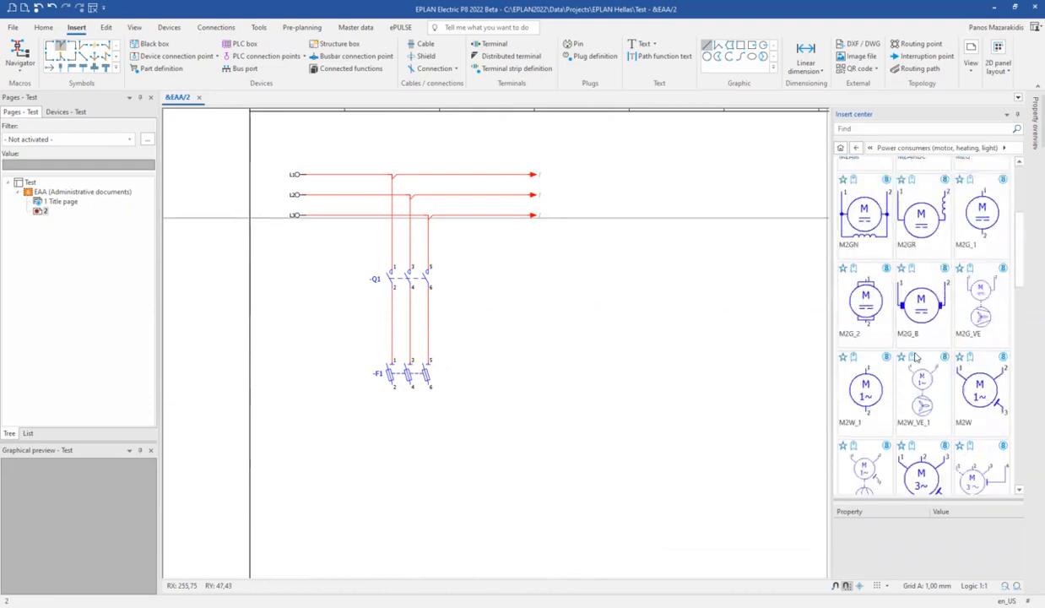
{"action": "double_click", "coordinate": [894, 399]}
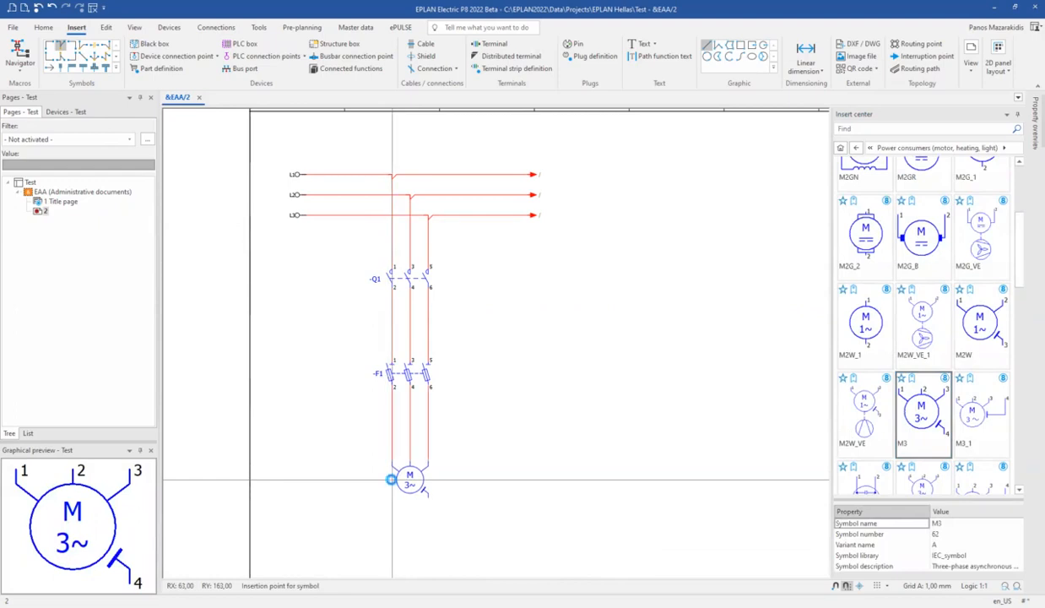
{"action": "left_click", "coordinate": [391, 480]}
{"action": "left_click", "coordinate": [628, 521]}
{"action": "middle_click_drag", "start_coordinate": [452, 422], "coordinate": [392, 378]}
{"action": "key", "text": "Escape"}
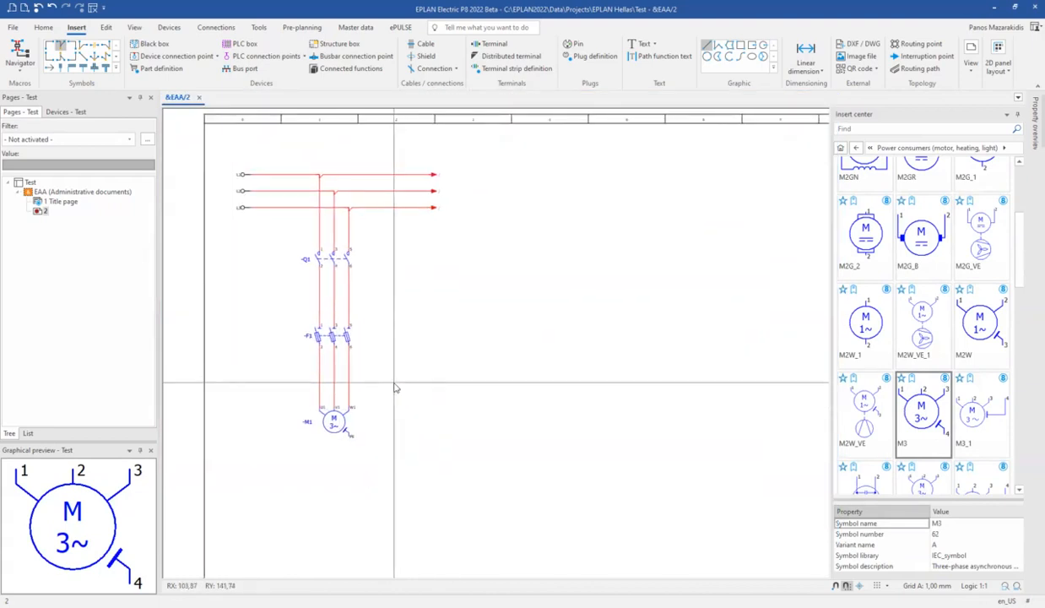
Export page &EAA/2 as the PDF file Test.pdf with color output, using the Default scheme and the $(DOC) output directory.
{"action": "left_click", "coordinate": [14, 28]}
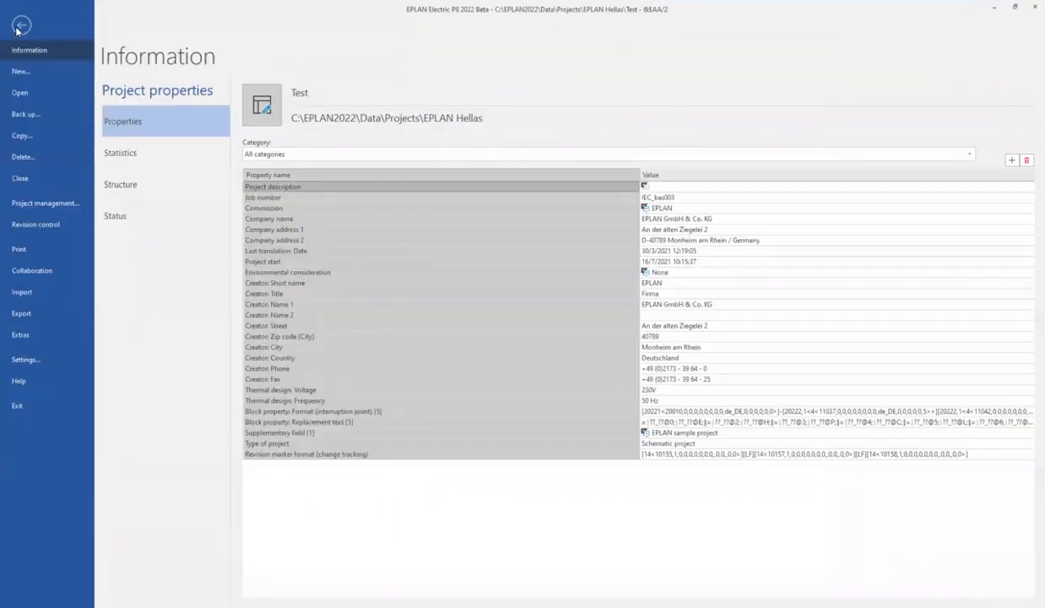
{"action": "left_click", "coordinate": [34, 317]}
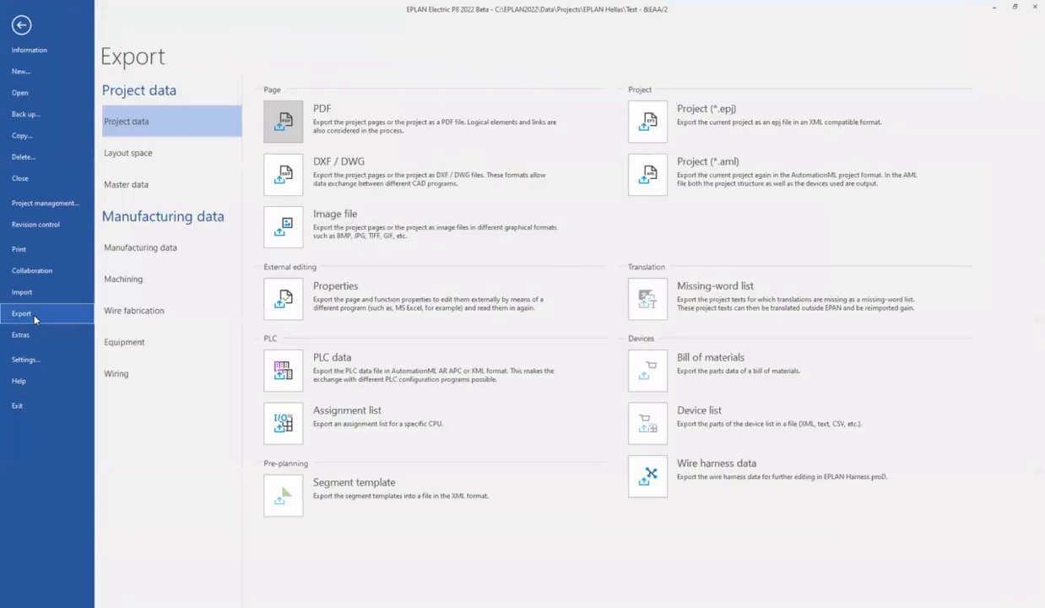
{"action": "left_click", "coordinate": [286, 124]}
{"action": "left_click", "coordinate": [409, 266]}
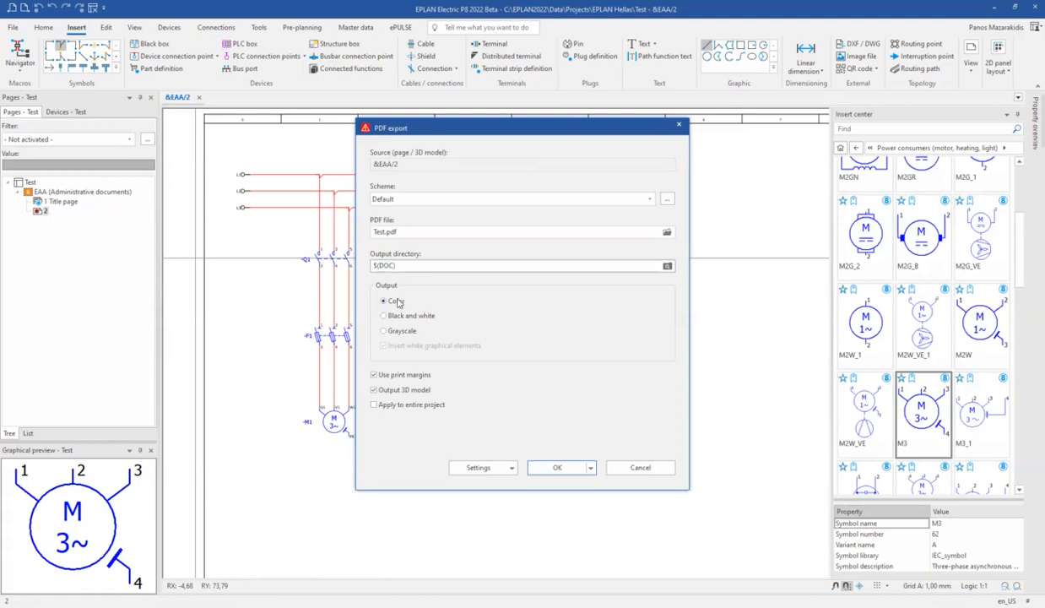
{"action": "left_click", "coordinate": [396, 303]}
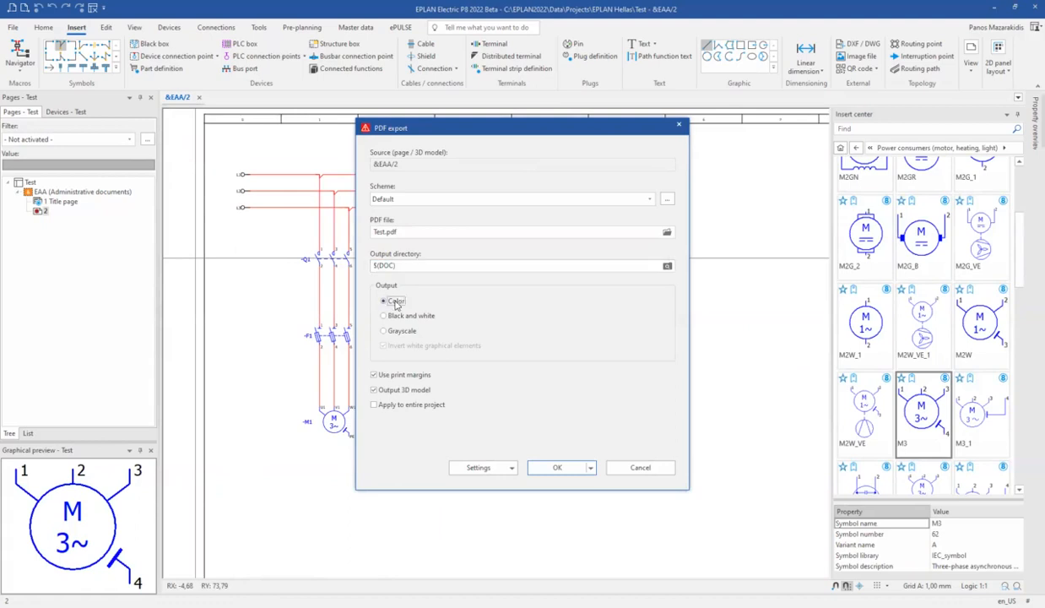
{"action": "left_click", "coordinate": [558, 468]}
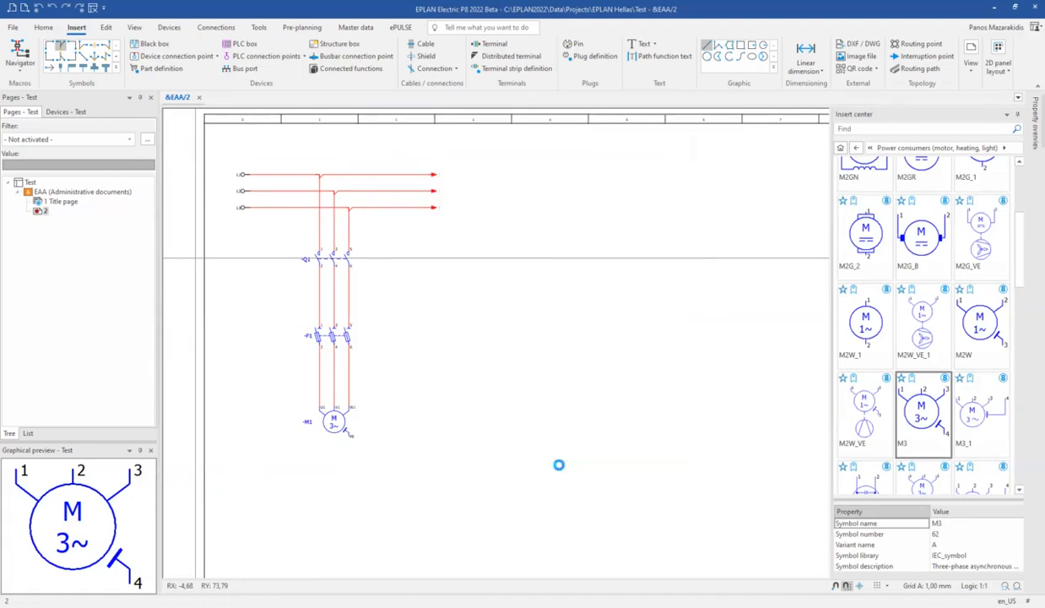
Examine the motor circuit and the whole page layout in the exported Test.pdf in the PDF reader.
{"action": "scroll", "coordinate": [551, 361], "scroll_direction": "up", "scroll_amount": 1, "text": "ctrl"}
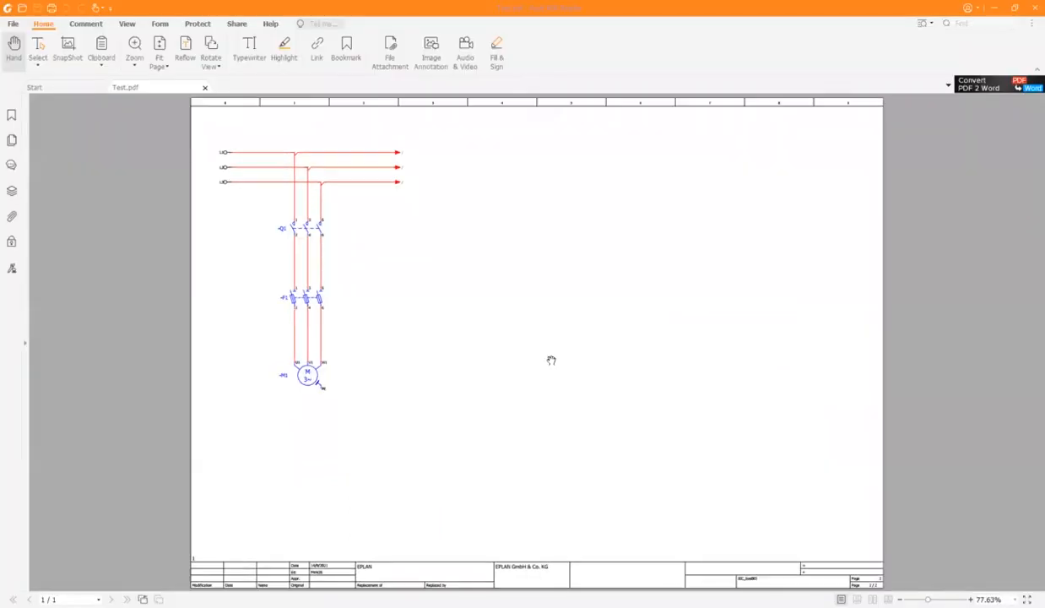
{"action": "scroll", "coordinate": [515, 434], "scroll_direction": "up", "scroll_amount": 2}
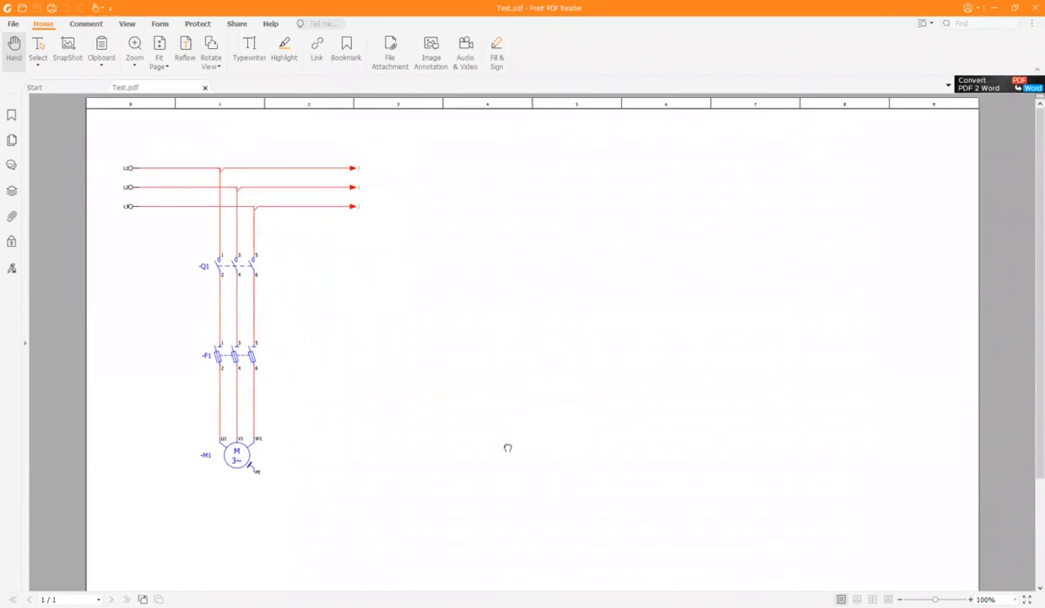
{"action": "scroll", "coordinate": [464, 368], "scroll_direction": "down", "scroll_amount": 1}
{"action": "scroll", "coordinate": [465, 368], "scroll_direction": "down", "scroll_amount": 1, "text": "ctrl"}
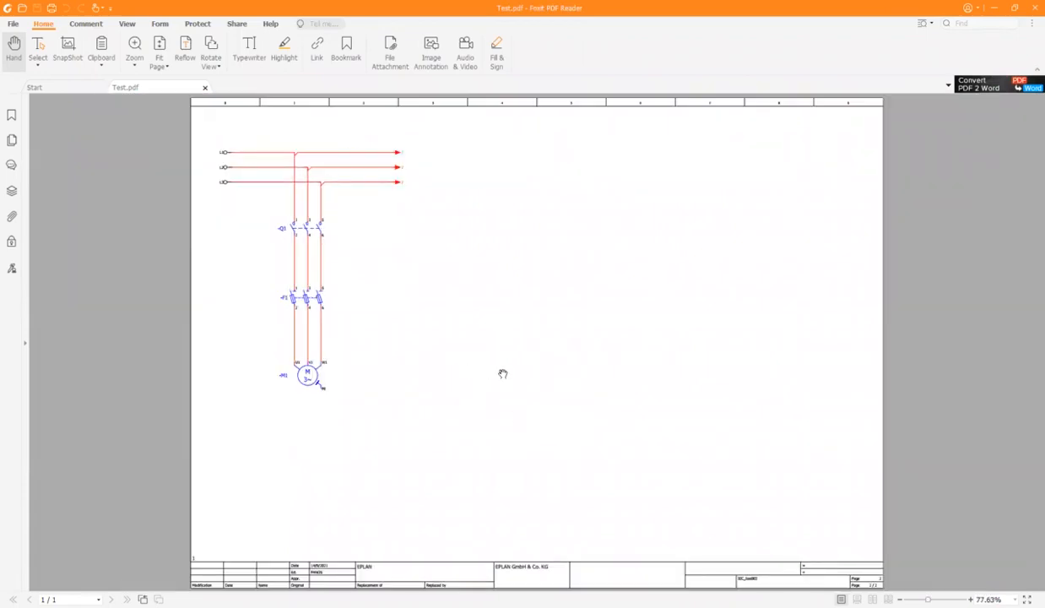